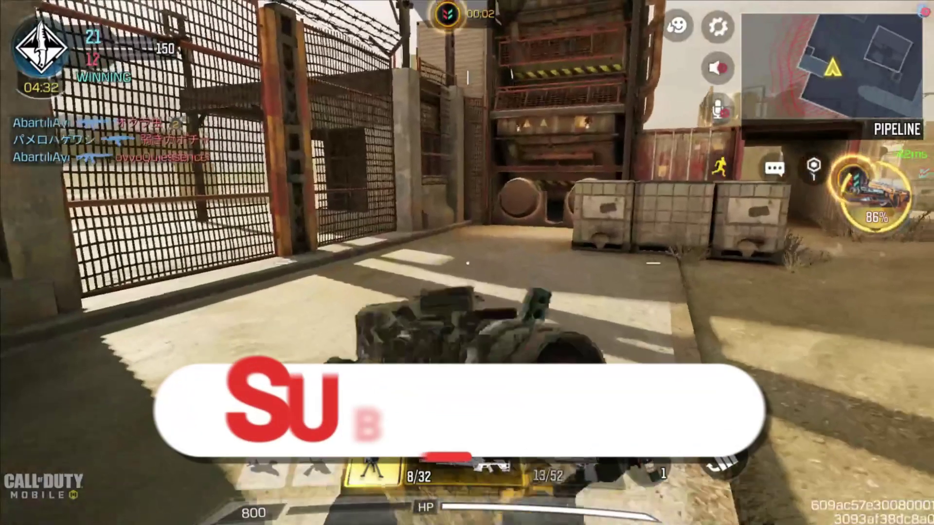
Pause the match, open the loadout selection and change to Loadout 10
key(Escape)
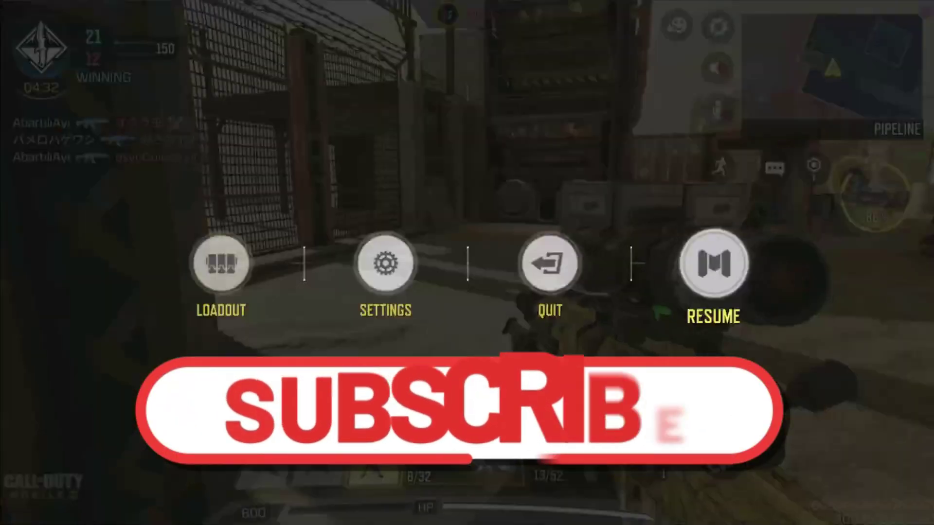
click(217, 262)
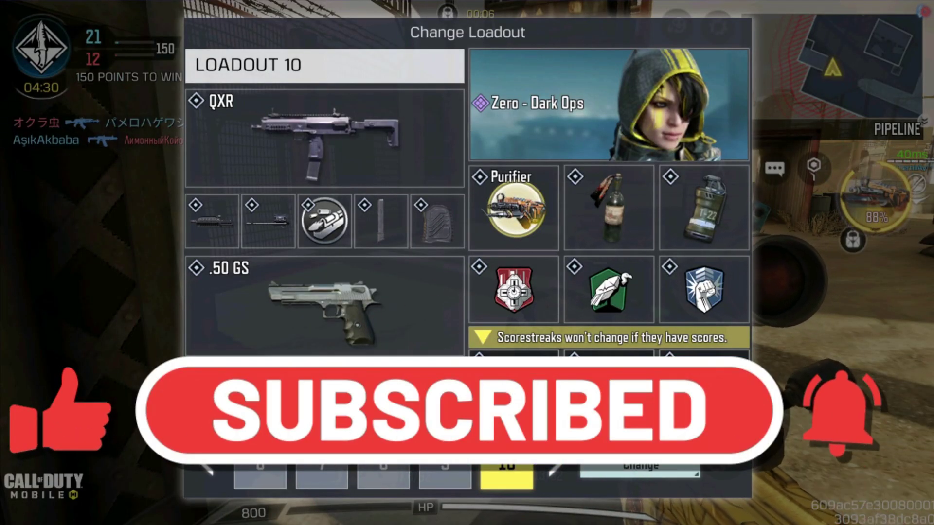
click(639, 467)
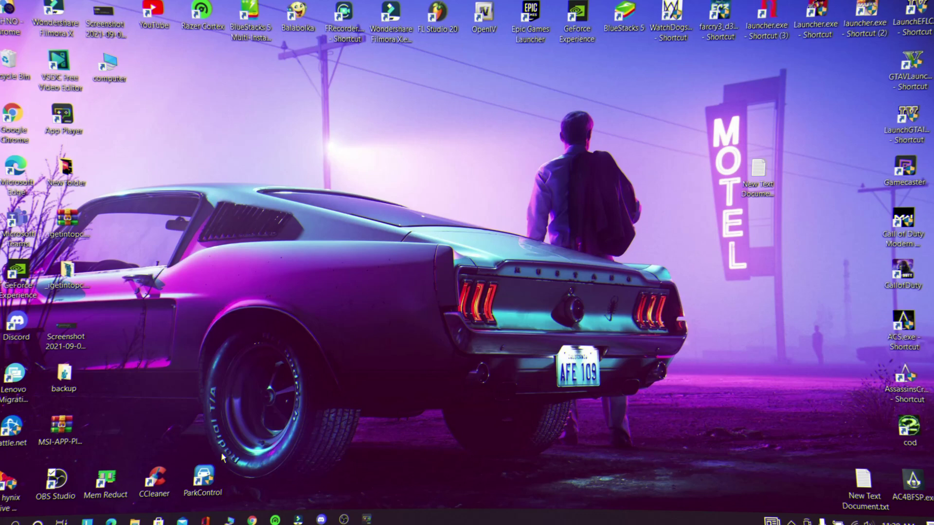
Move the ParkControl shortcut toward the middle of the desktop, launch ParkControl and select the Bitsum Highest Performance power profile
drag(204, 477, 362, 180)
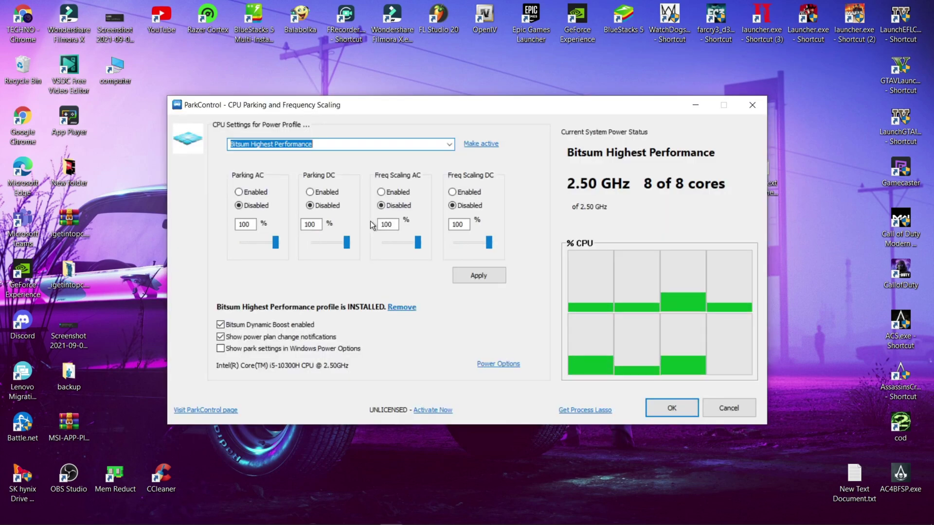
click(449, 144)
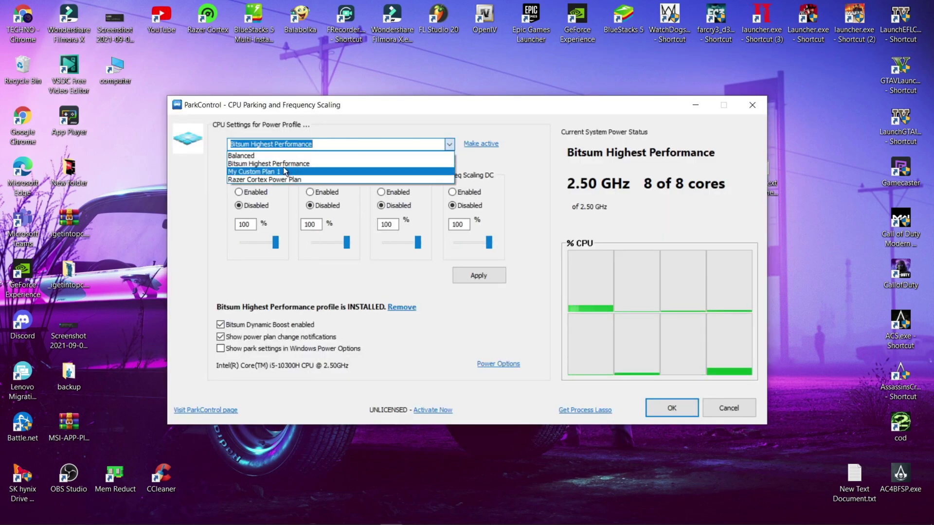
click(276, 166)
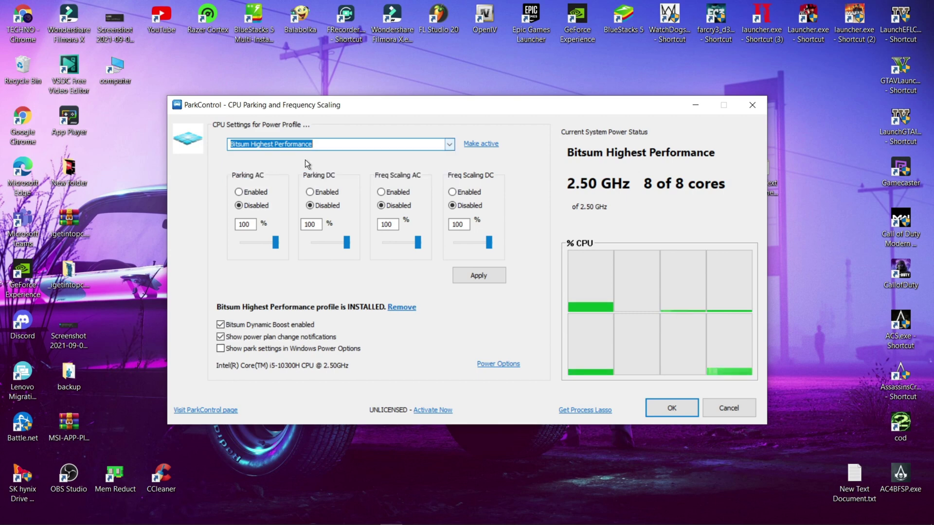
Enable AC and DC core parking and frequency scaling at 100% each, apply the settings and minimise ParkControl
click(258, 192)
click(316, 193)
click(401, 193)
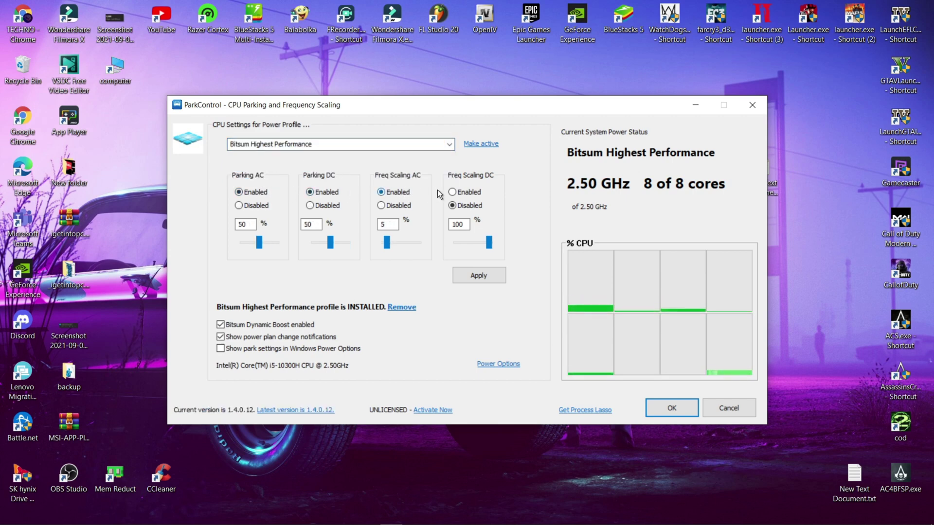
click(461, 193)
drag(258, 242, 490, 242)
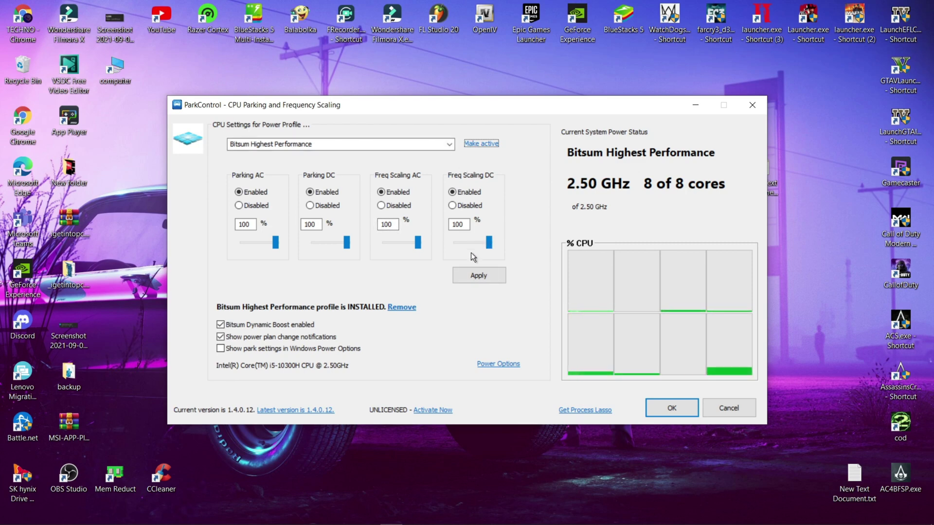
click(478, 277)
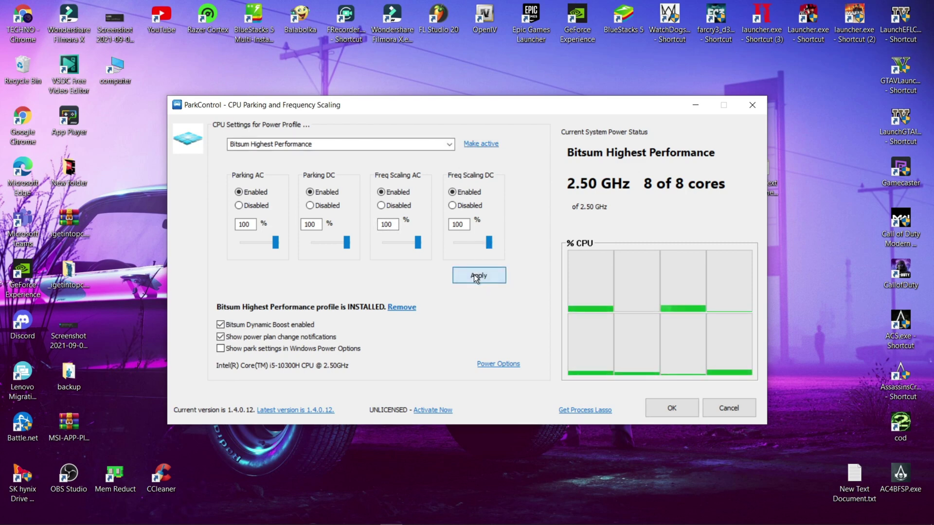
click(698, 105)
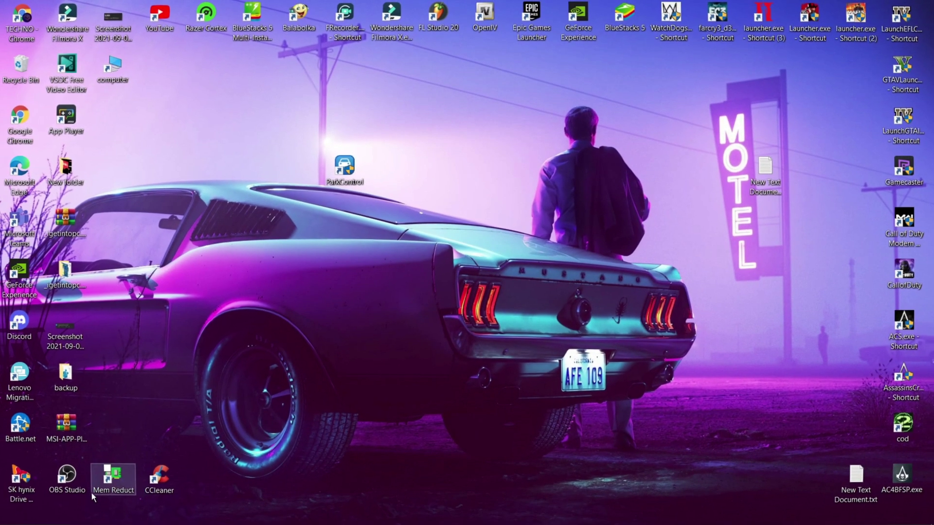
Place the Mem Reduct shortcut beside ParkControl's on the desktop, launch Mem Reduct and shift its window clear of the shortcut
drag(92, 492, 401, 167)
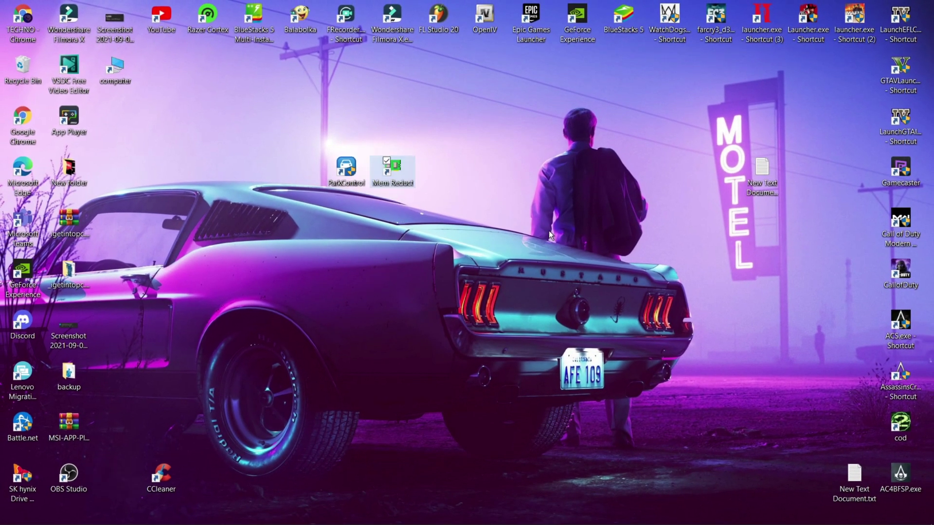
double_click(404, 181)
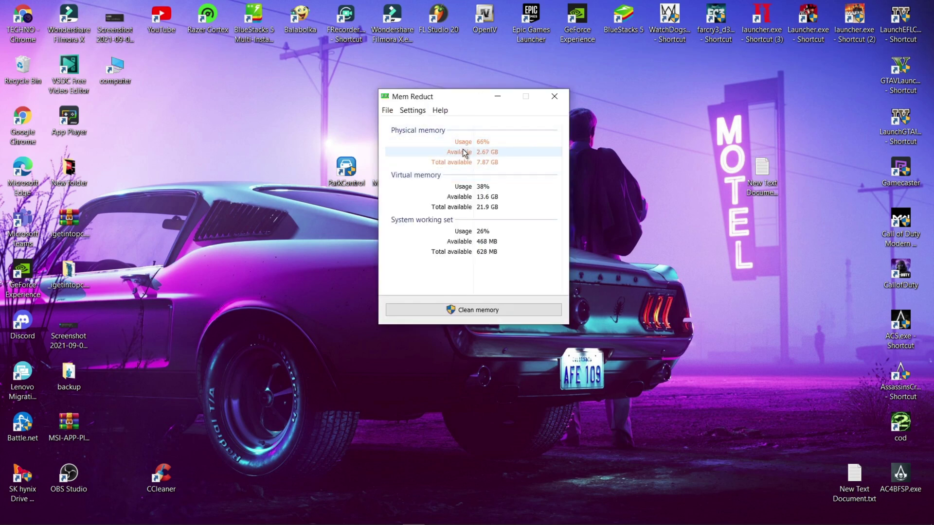
drag(450, 97, 261, 128)
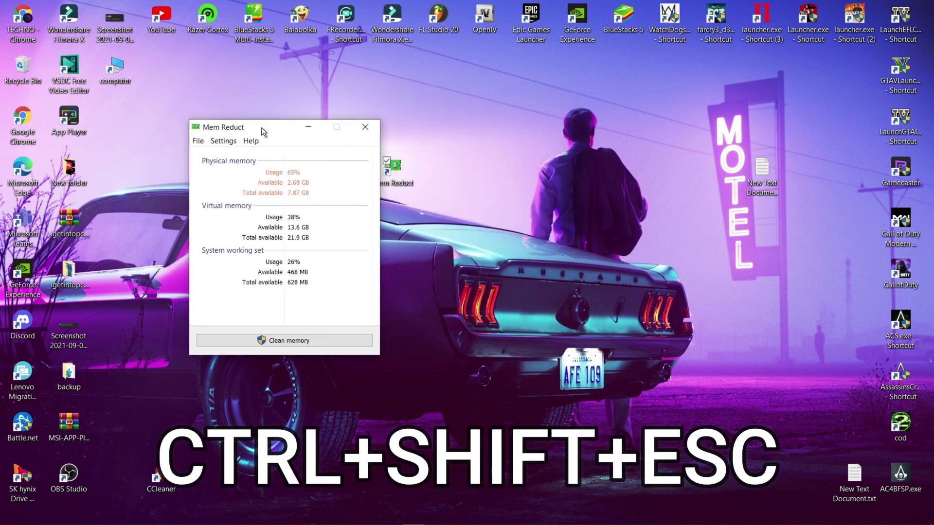
Open Task Manager's performance page, reduce it to the compact summary view and place it beside the Mem Reduct window
key(ctrl+shift+Escape)
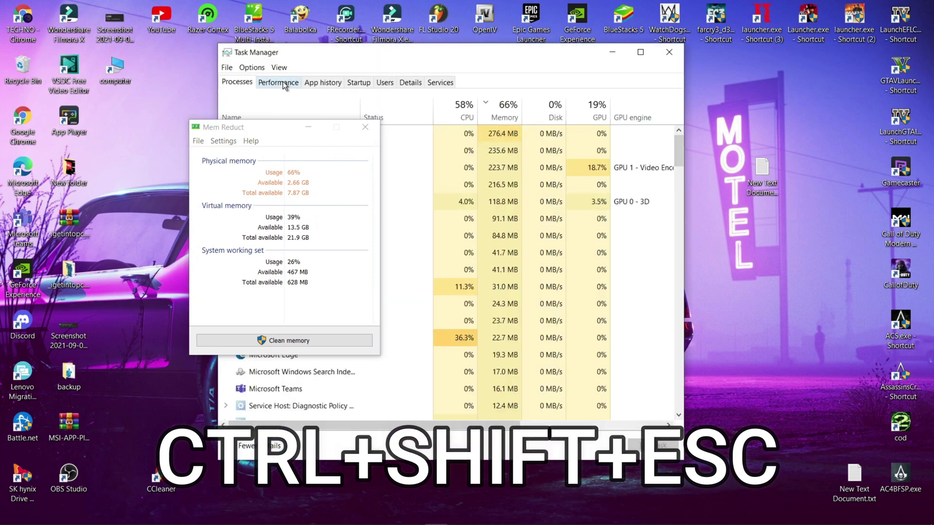
click(282, 81)
drag(371, 55, 577, 68)
double_click(544, 197)
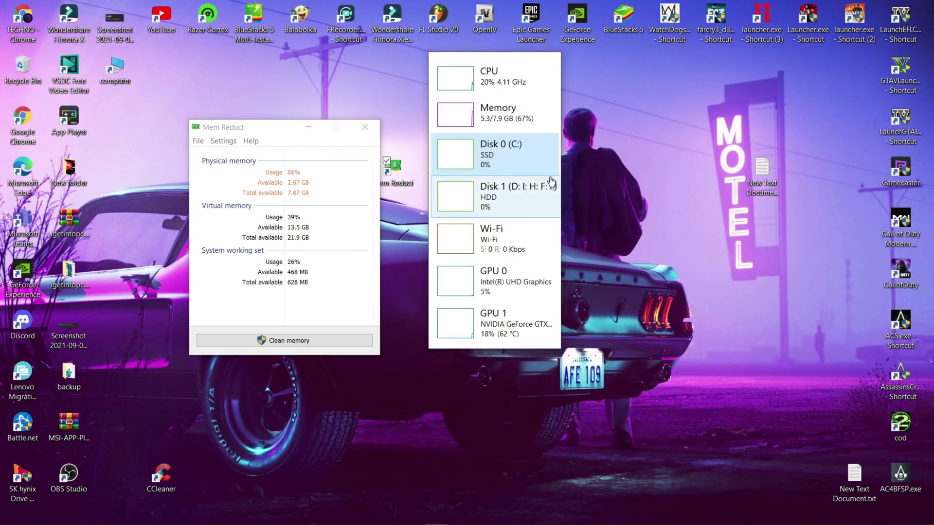
drag(484, 59, 445, 104)
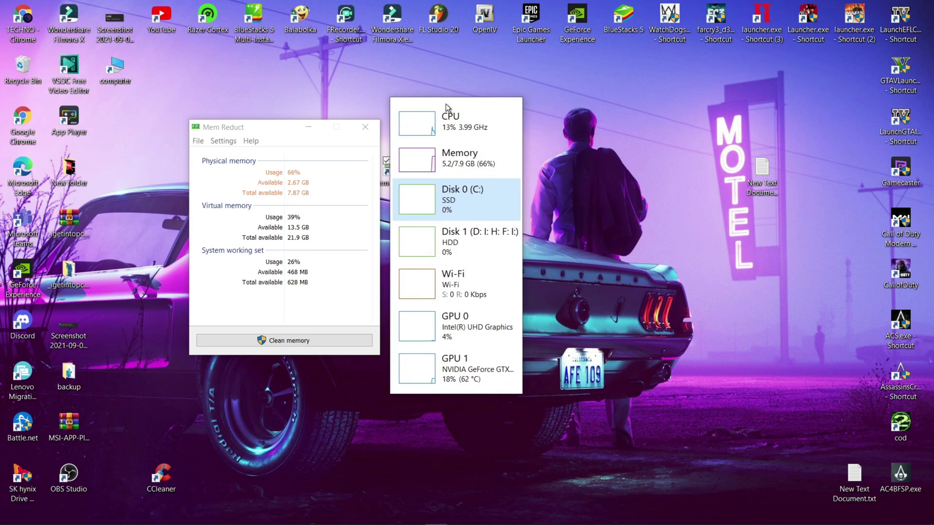
Restart Mem Reduct with administrator rights and clean the memory three times
click(283, 350)
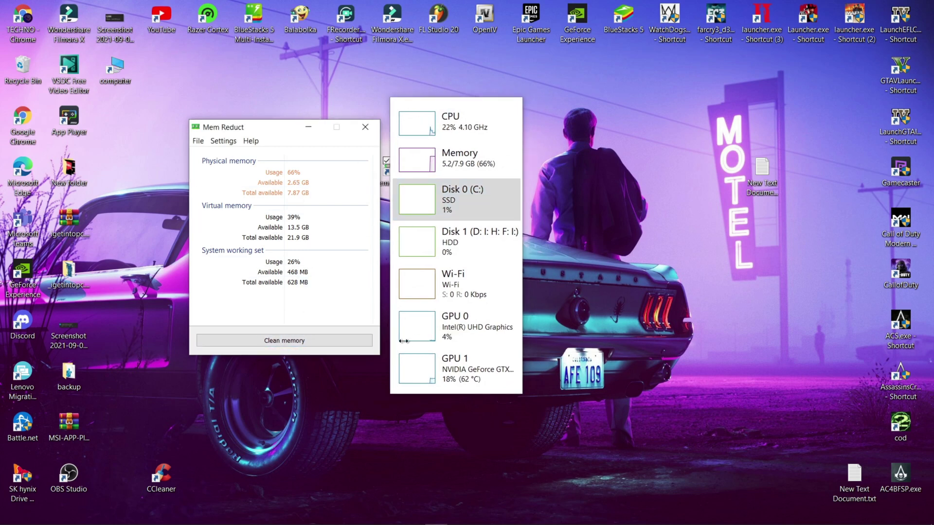
click(358, 343)
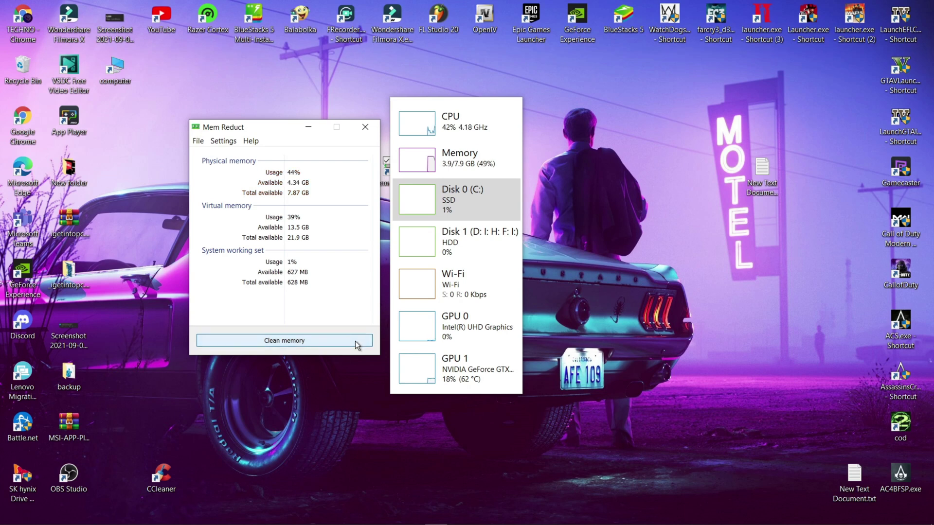
click(357, 344)
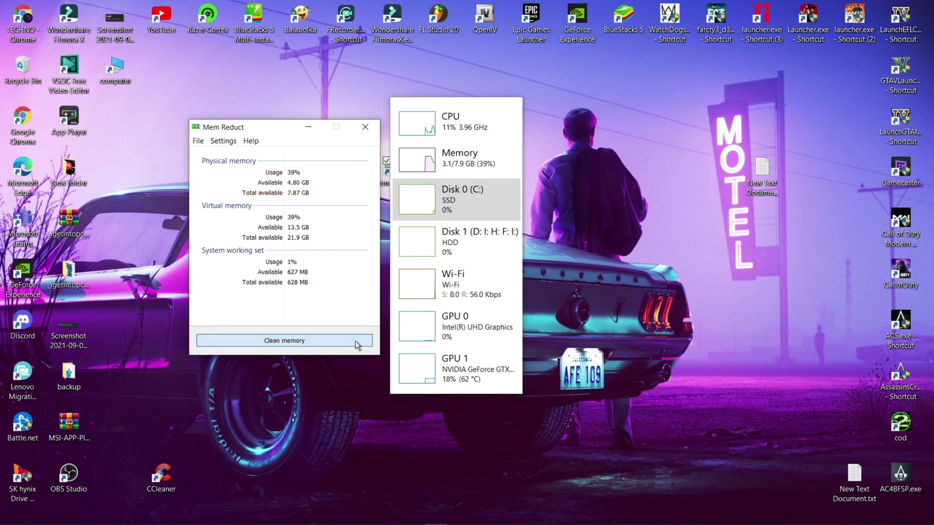
click(358, 344)
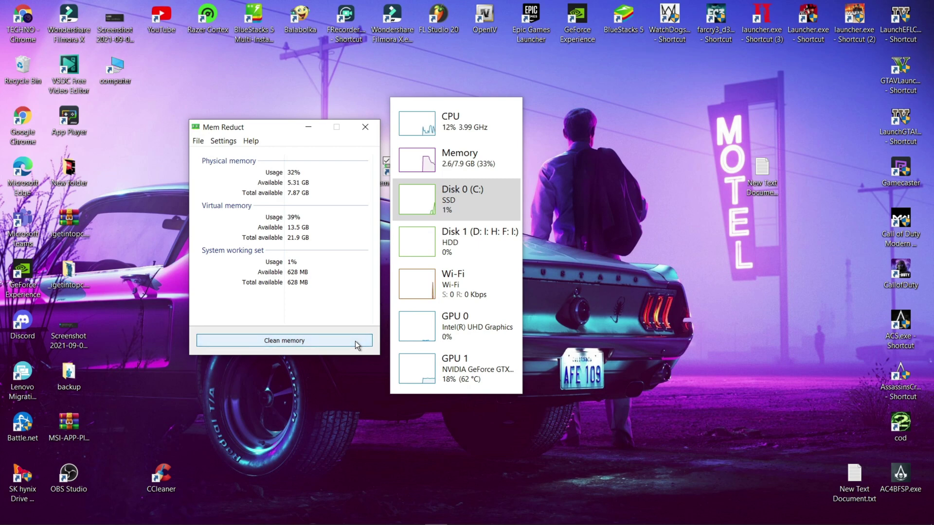
Open Mem Reduct's settings and examine the memory cleaning options and hotkey, the appearance page and the tray icon page
click(199, 141)
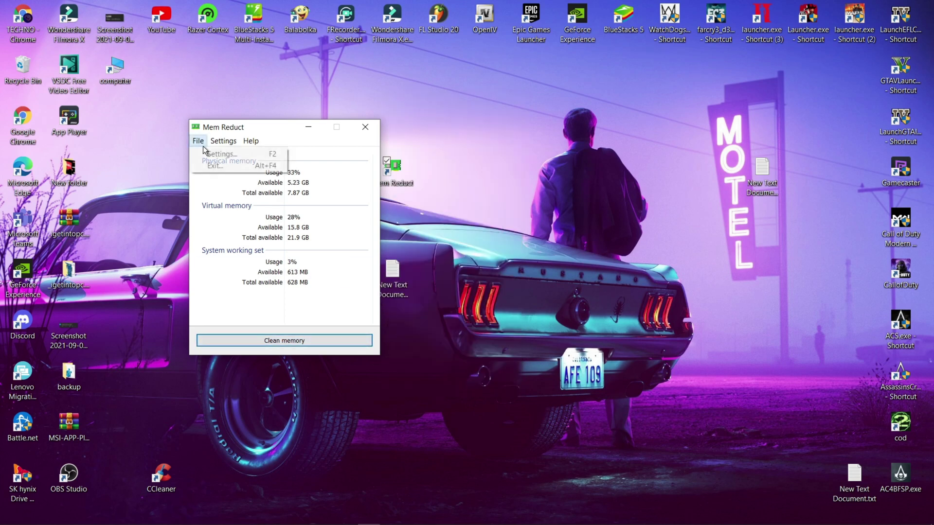
click(224, 141)
click(198, 141)
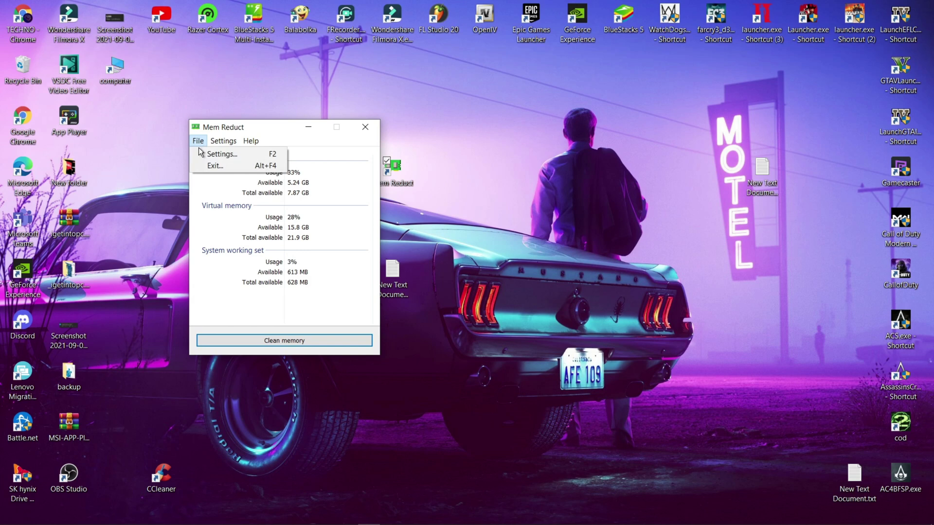
click(218, 155)
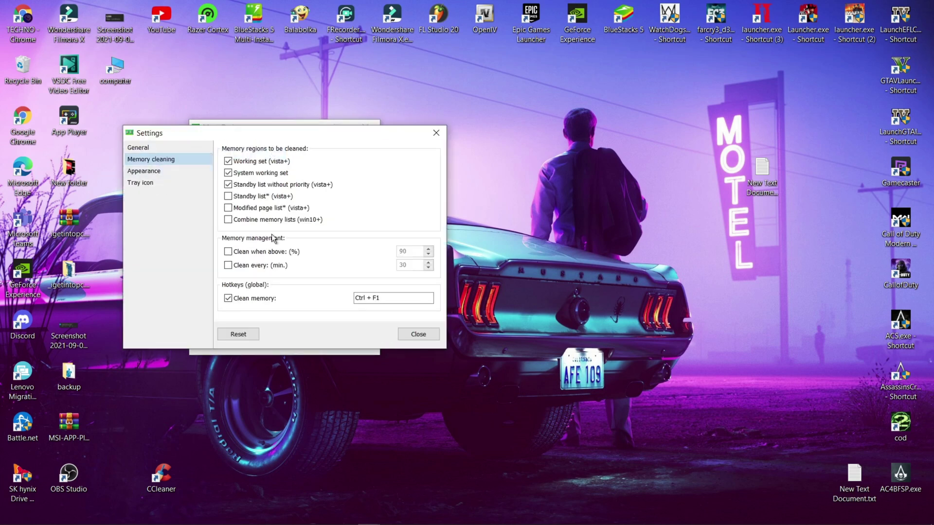
click(399, 299)
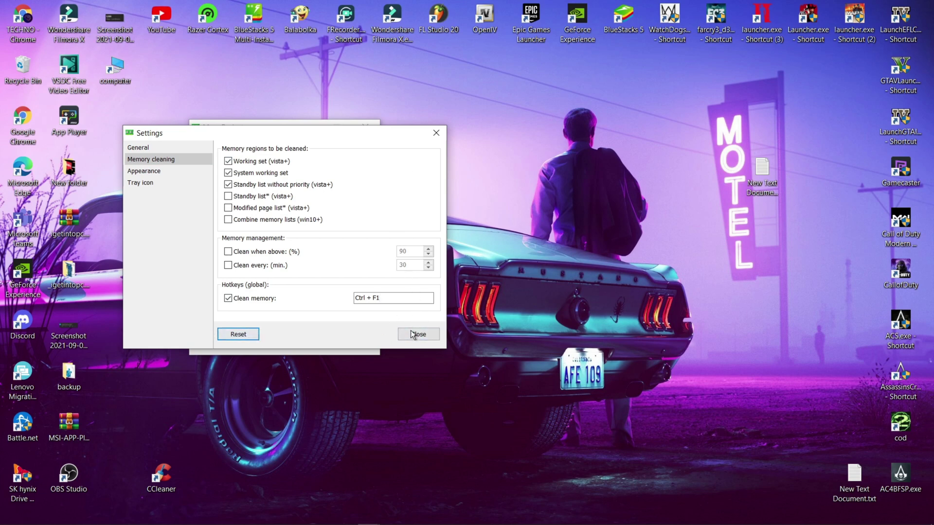
click(170, 173)
click(156, 182)
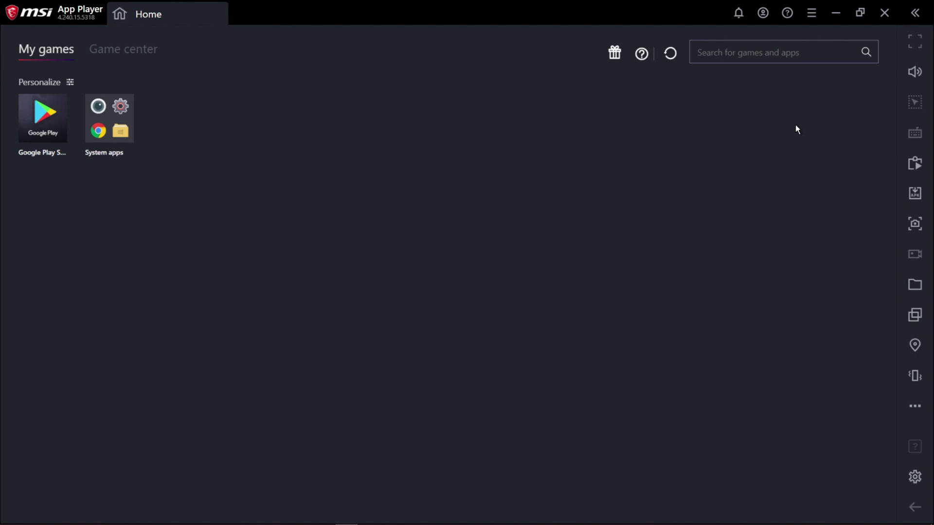
In MSI App Player, set the display resolution to 1600 x 900 and 160 DPI, save and restart the player
click(811, 14)
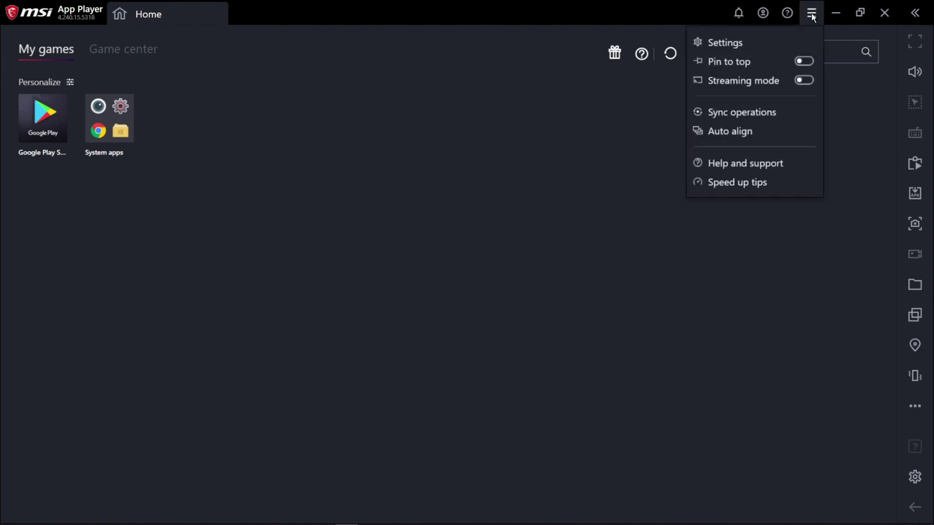
click(748, 43)
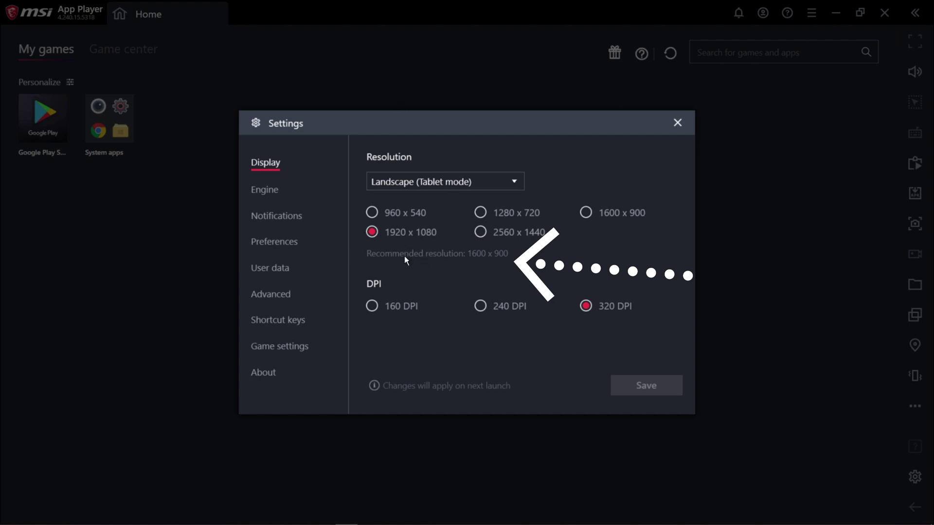
click(375, 308)
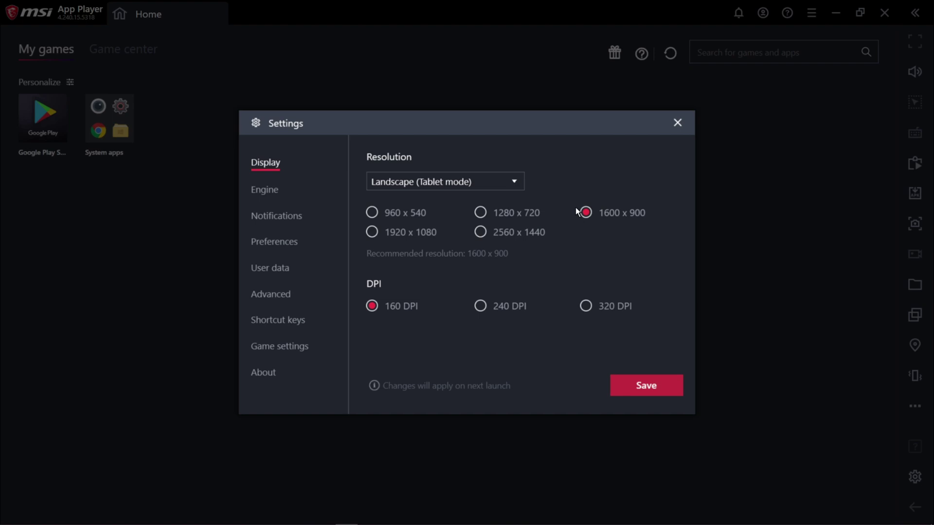
click(646, 389)
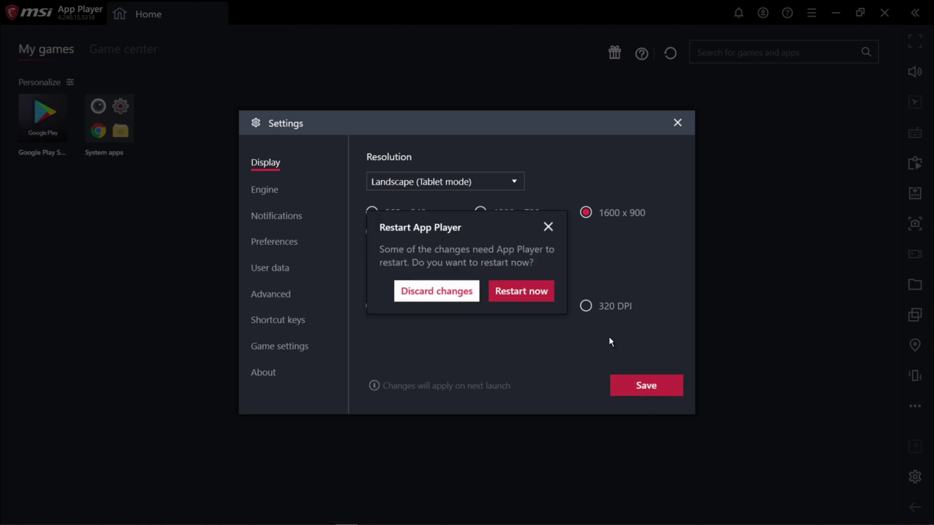
click(528, 292)
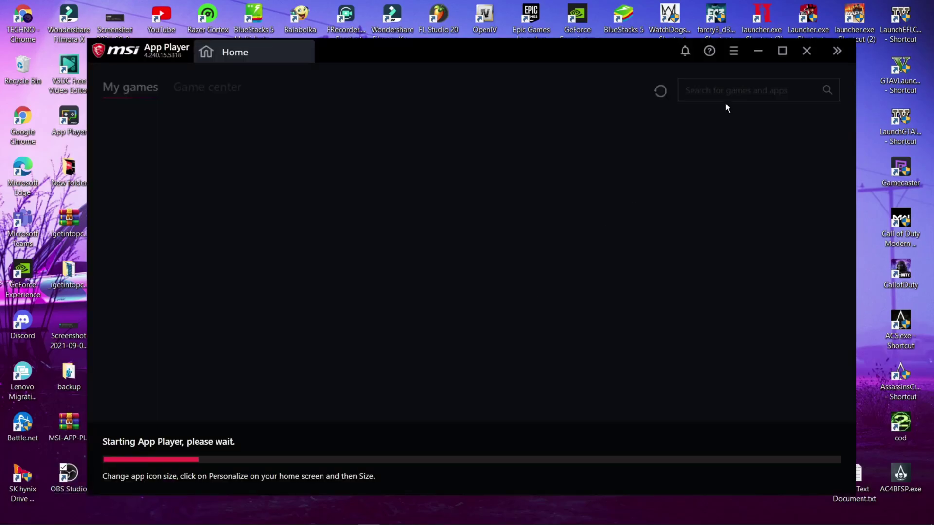
Maximise the MSI App Player window and open its engine settings
click(781, 51)
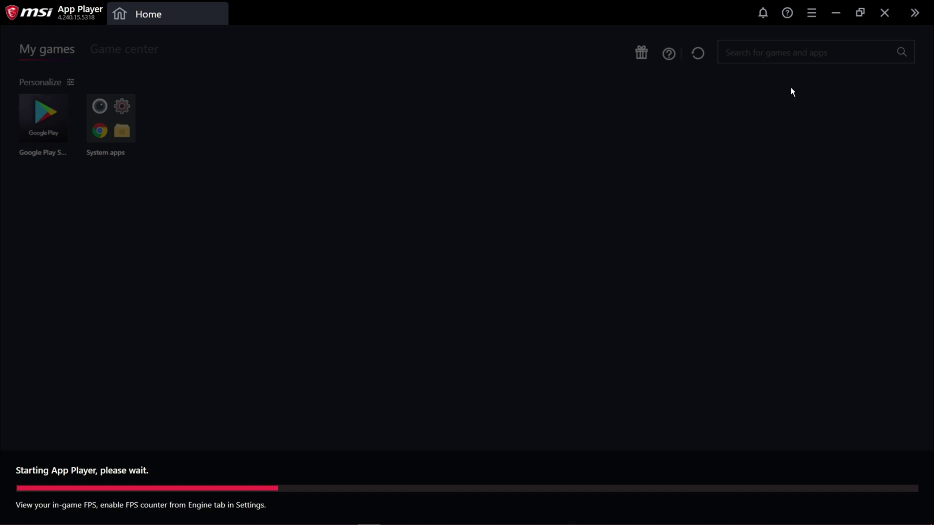
click(811, 13)
click(749, 42)
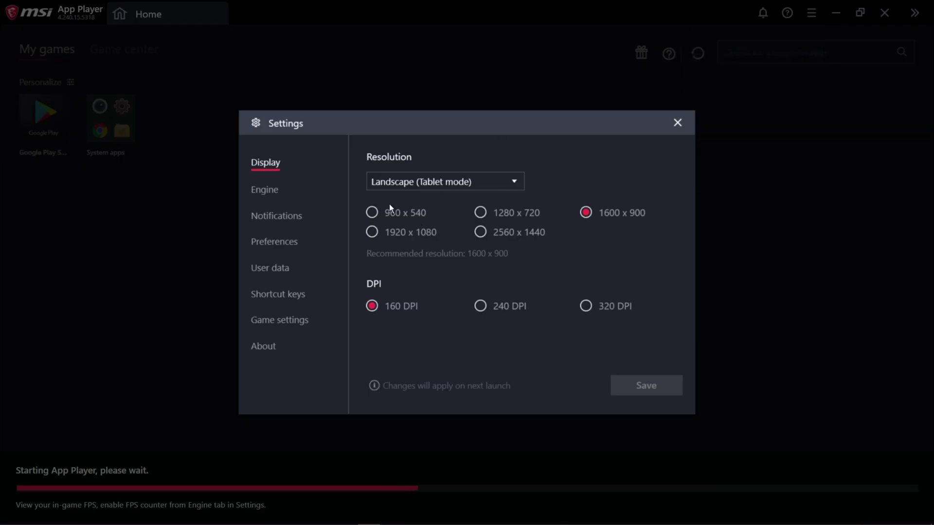
click(266, 188)
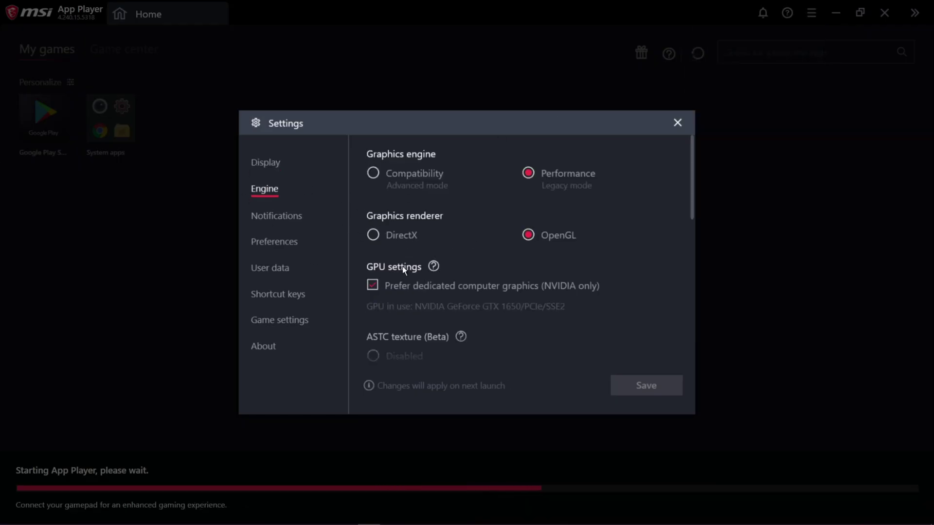
Review the graphics engine, renderer and ASTC texture options, and switch the dedicated NVIDIA graphics preference off and on again
scroll(402, 266, down, 2)
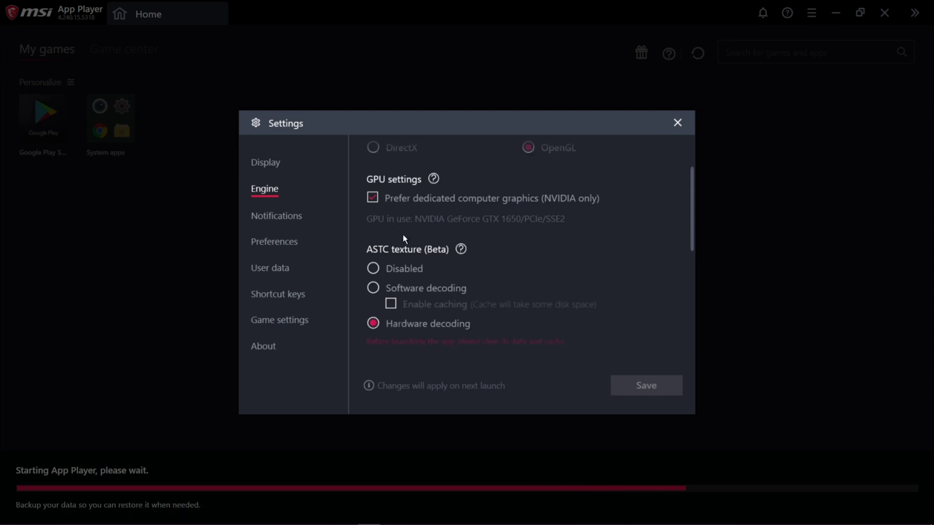
scroll(403, 234, up, 2)
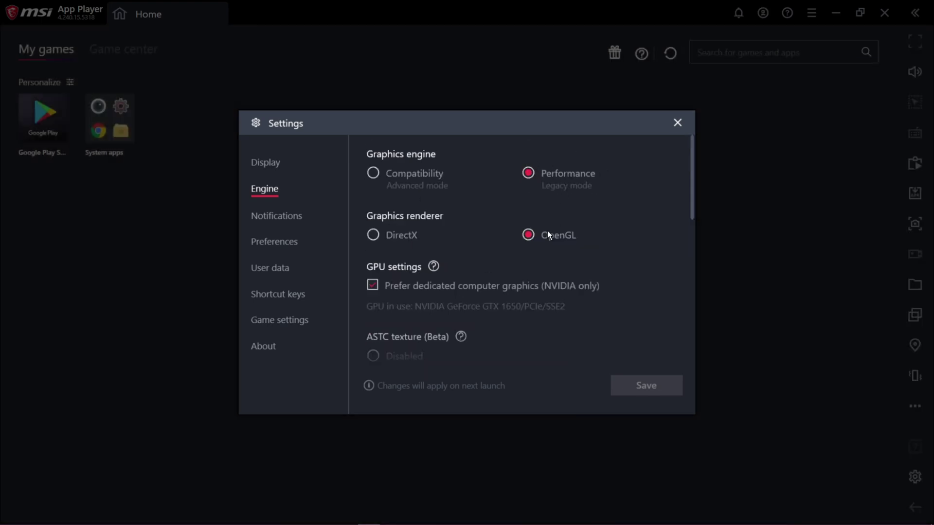
scroll(496, 275, down, 1)
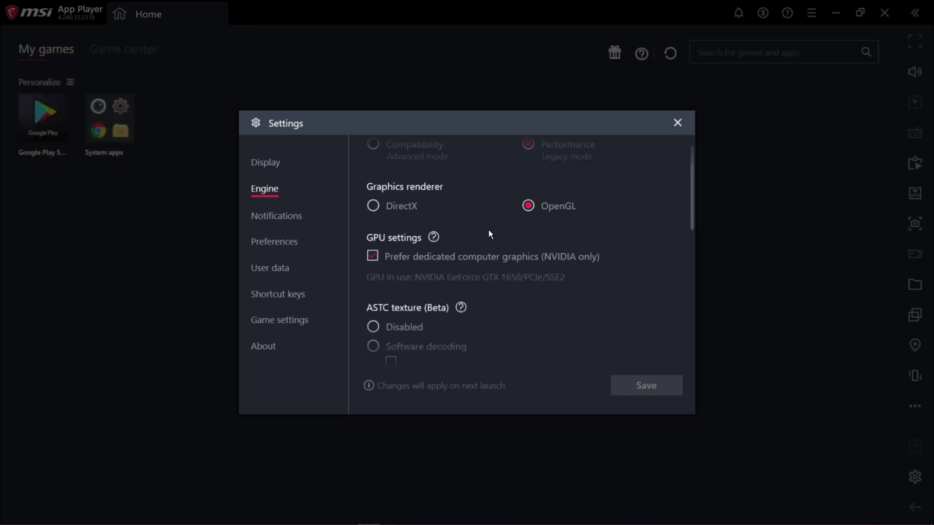
click(374, 255)
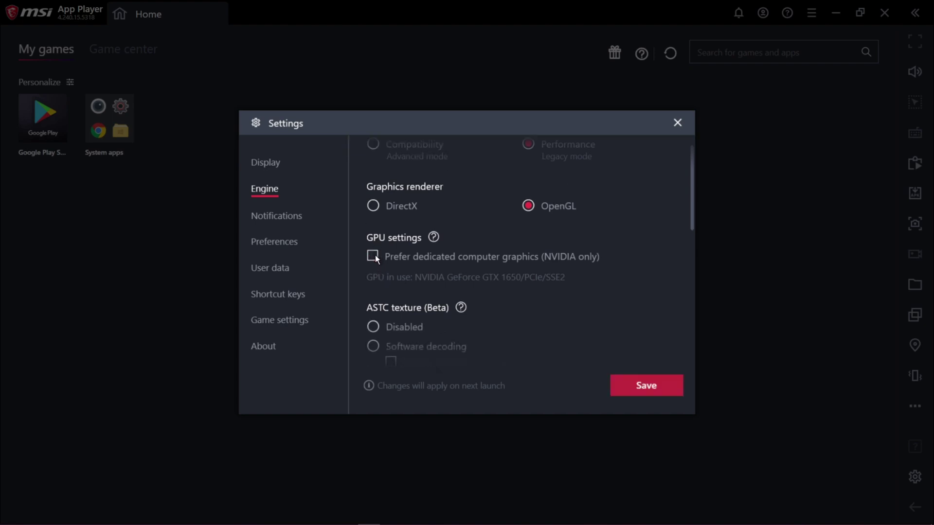
click(373, 257)
Set the engine's performance allocation to High (4 Cores) for the CPU and High (4 GB) for the RAM
scroll(423, 282, down, 2)
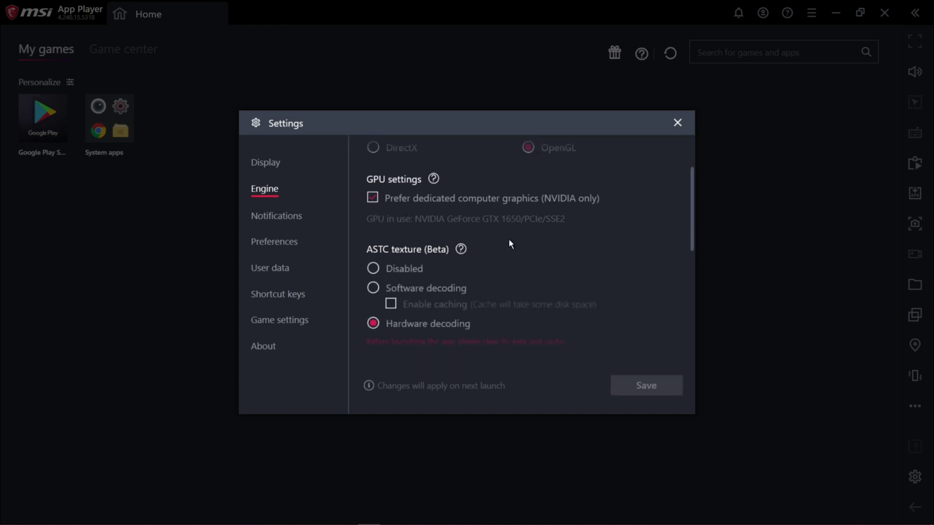
scroll(441, 324, down, 4)
click(470, 279)
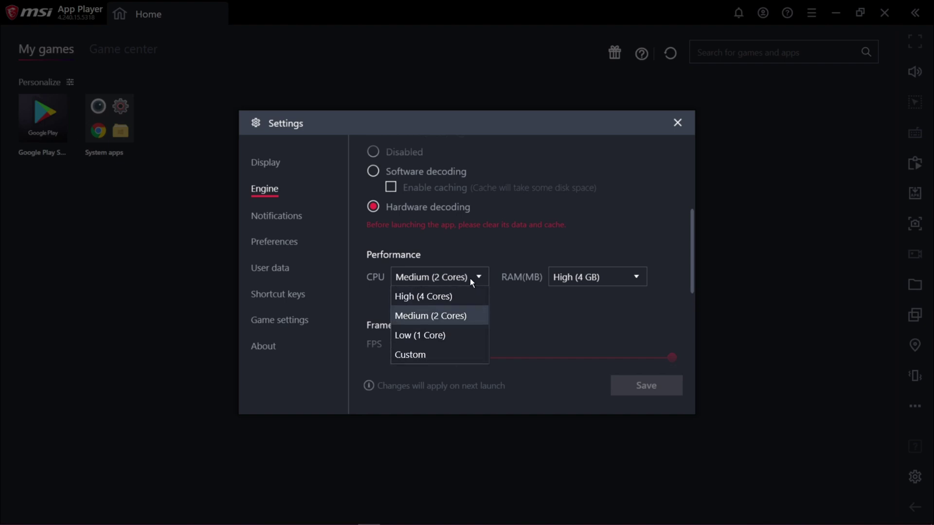
click(448, 296)
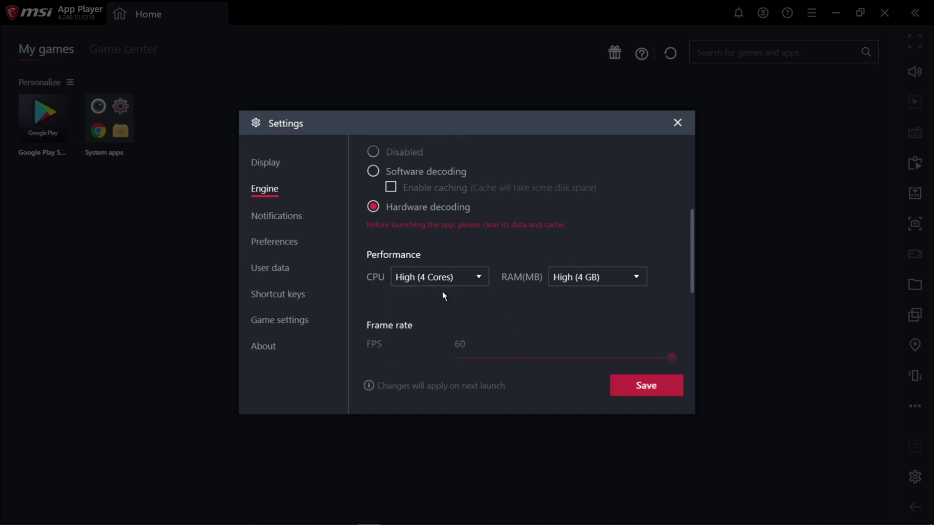
click(596, 278)
click(573, 293)
Enable high frame rates in the engine's frame rate settings, then save the changes and restart the player
scroll(487, 311, down, 2)
scroll(569, 289, down, 1)
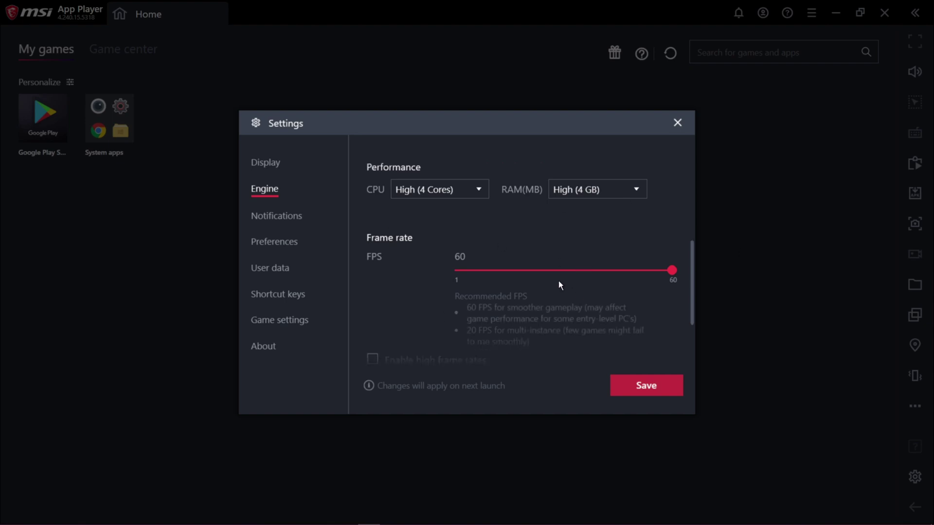
scroll(438, 243, down, 2)
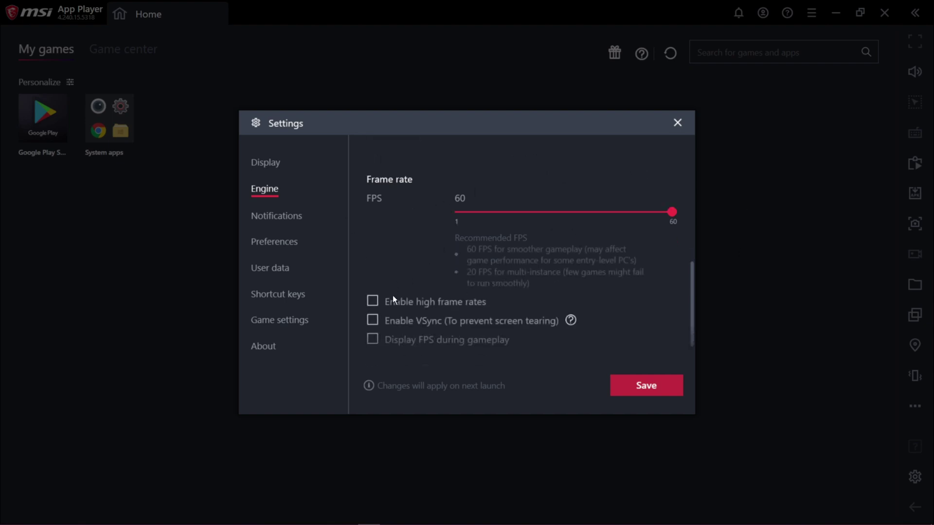
click(373, 302)
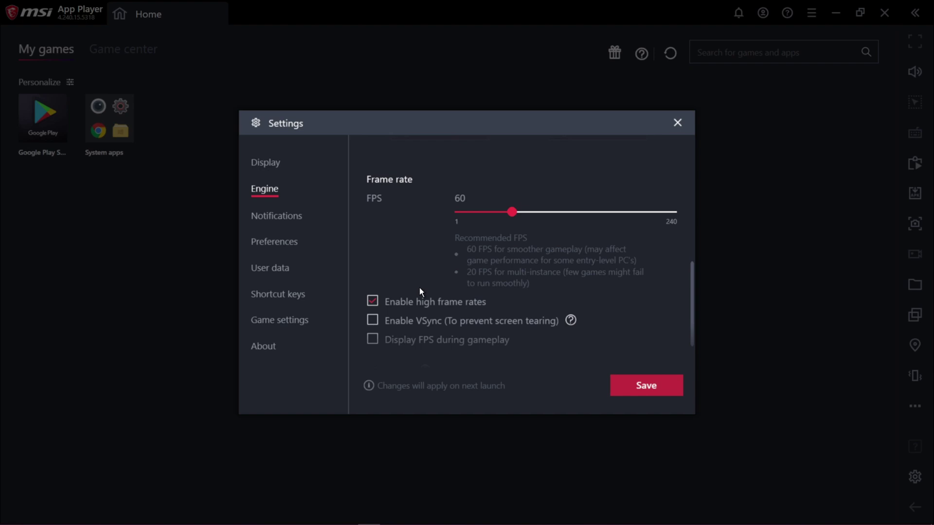
scroll(423, 291, down, 1)
scroll(465, 253, down, 1)
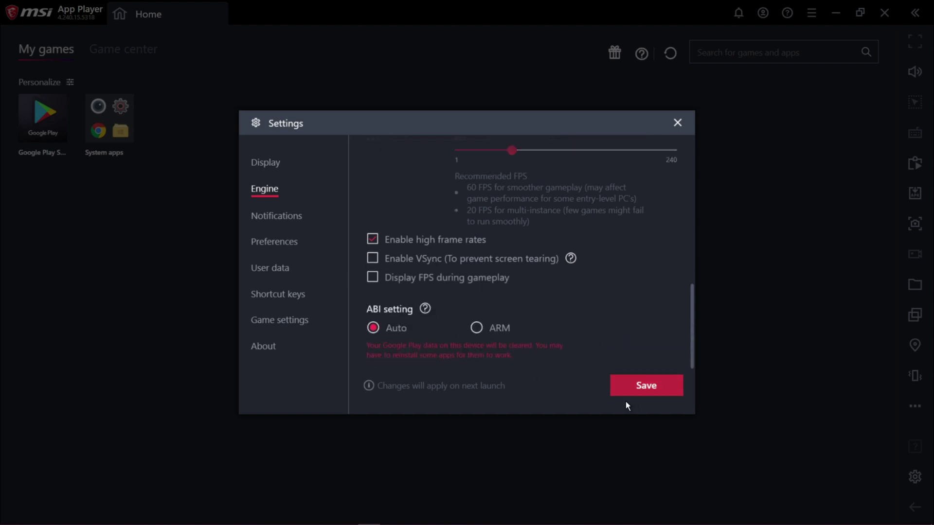
click(645, 384)
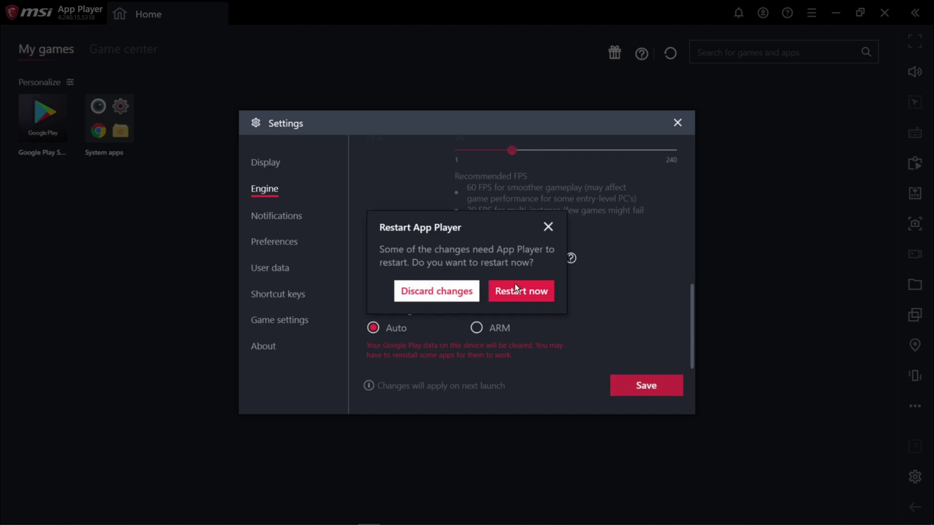
click(518, 293)
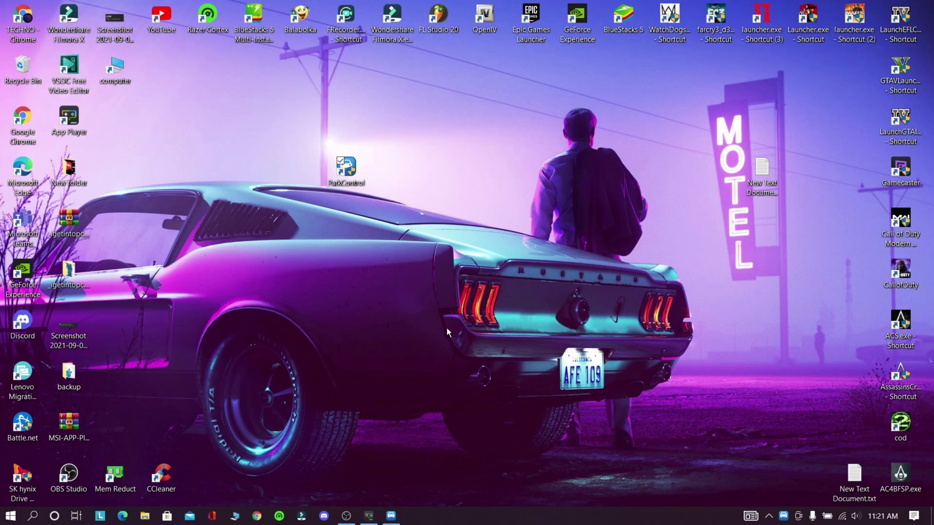
Open Task Manager maximised and set the priority of the HD-Player.exe process to High in the process details
key(ctrl+shift+Escape)
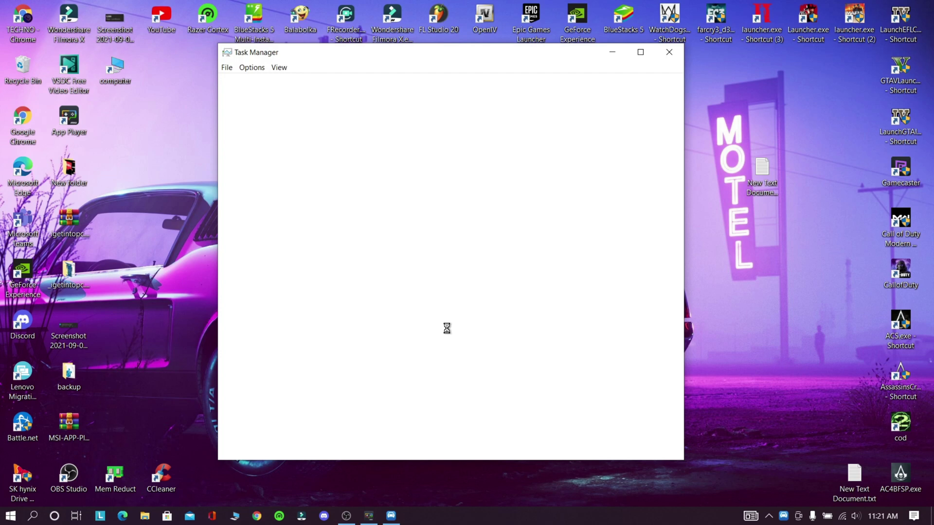
click(641, 52)
click(194, 35)
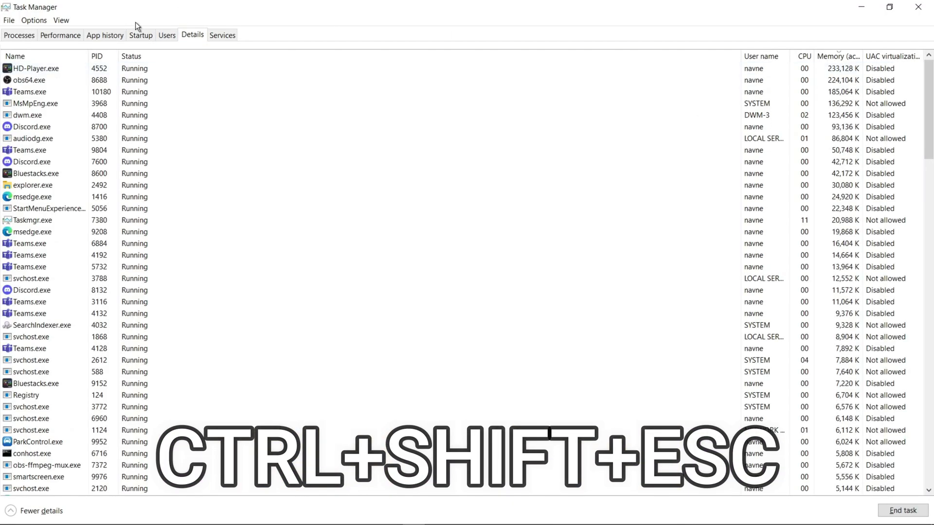
right_click(24, 69)
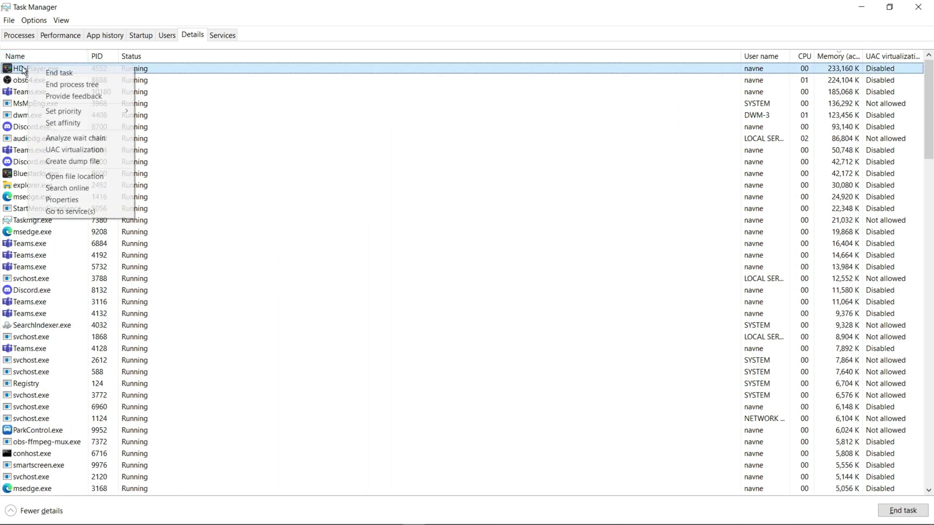
mouse_move(100, 112)
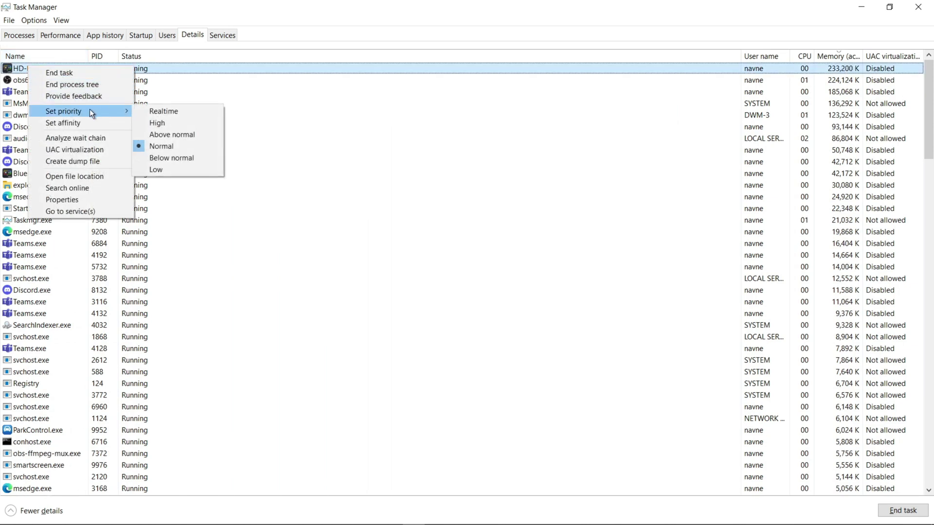
click(162, 122)
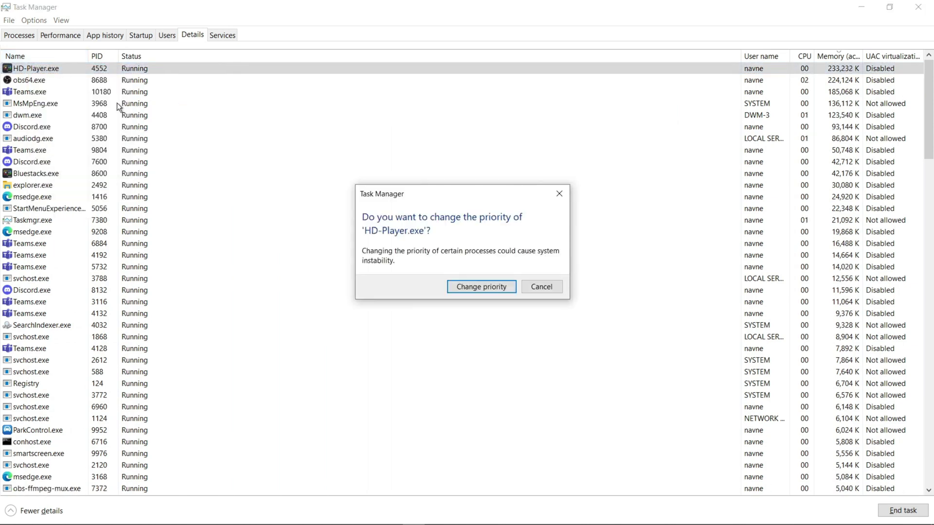